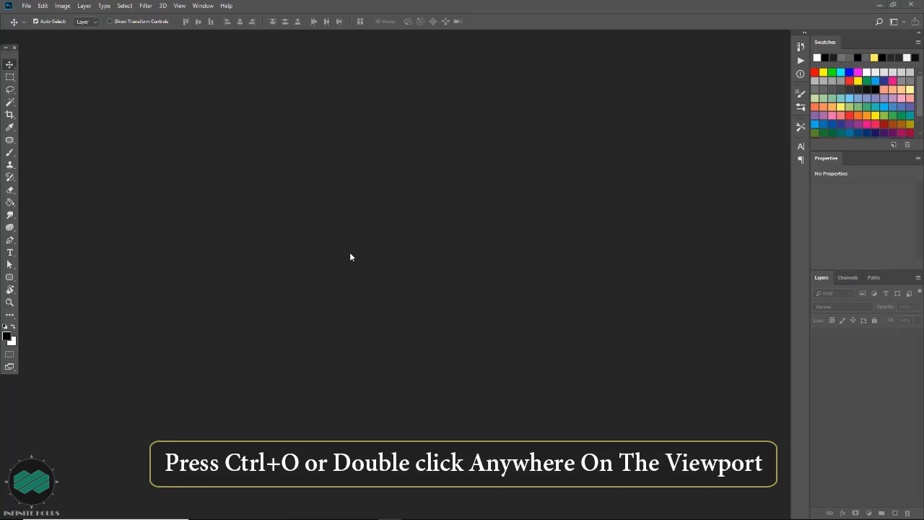
# - Open books.jpg and zoom in on the stacked books
pyautogui.doubleClick(305, 205)
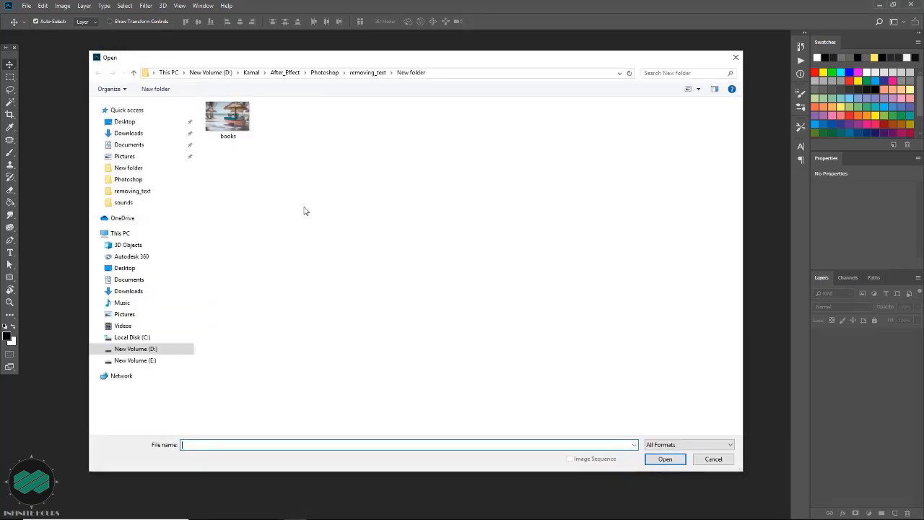
pyautogui.doubleClick(237, 125)
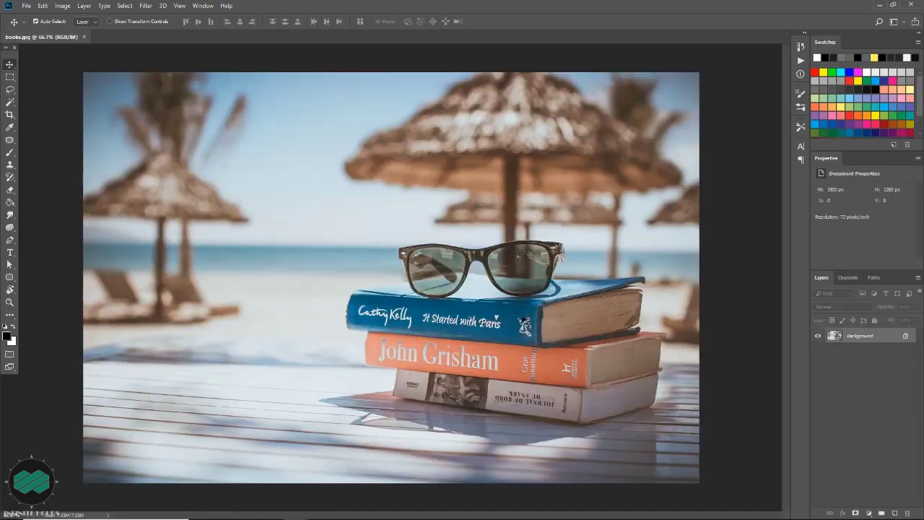
pyautogui.scroll(1, 524, 325)
pyautogui.scroll(1, 508, 316)
pyautogui.scroll(1, 491, 307)
pyautogui.scroll(1, 458, 290)
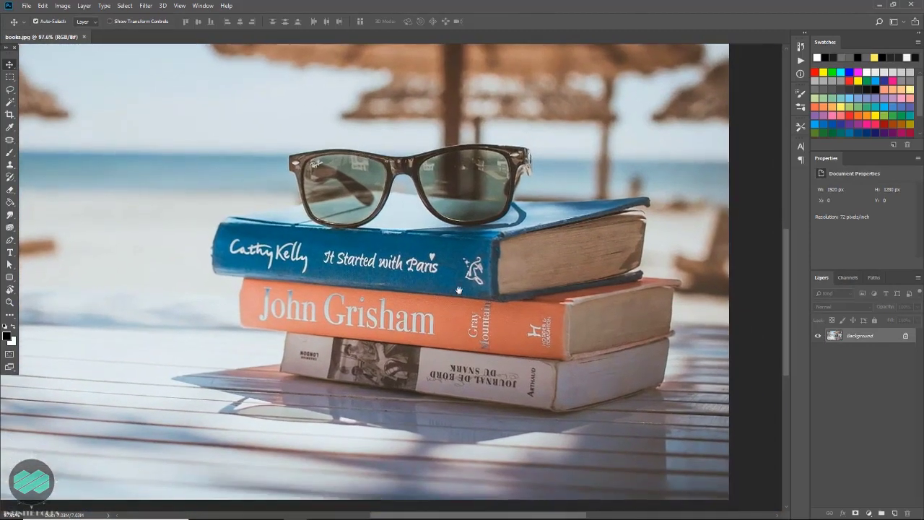
pyautogui.scroll(1, 458, 290)
pyautogui.scroll(1, 401, 292)
pyautogui.scroll(1, 397, 289)
pyautogui.scroll(1, 415, 289)
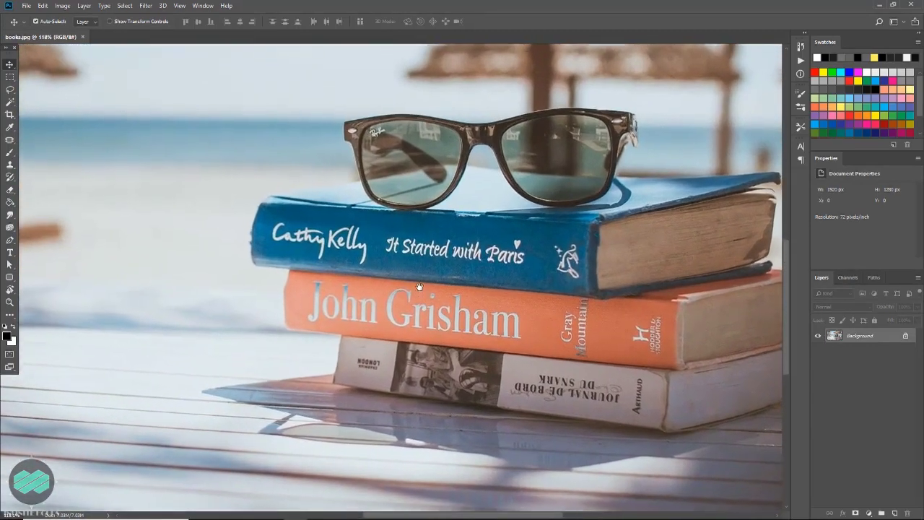
pyautogui.scroll(-1, 419, 286)
pyautogui.scroll(1, 417, 296)
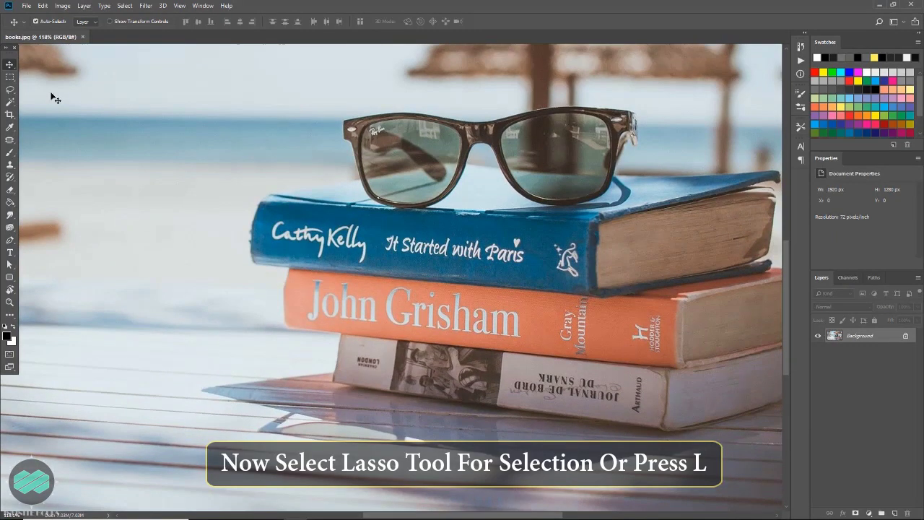
# - With the Lasso Tool, draw a freehand loop around 'Cathy' on the blue spine
pyautogui.click(10, 90)
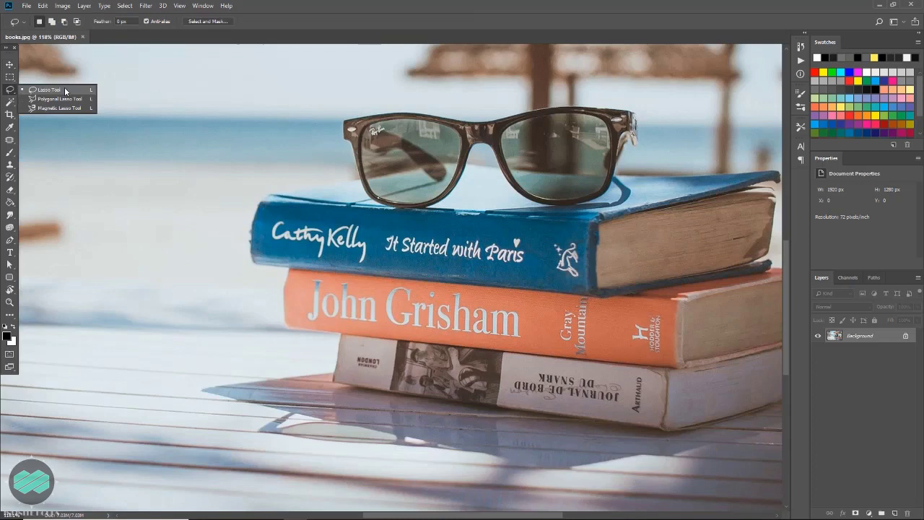
pyautogui.click(65, 91)
pyautogui.scroll(3, 248, 208)
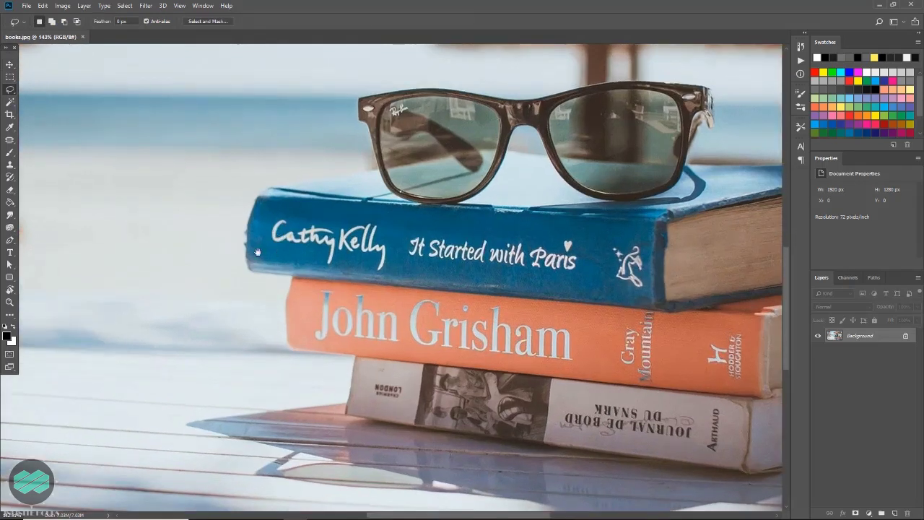
pyautogui.scroll(1, 175, 247)
pyautogui.scroll(1, 155, 254)
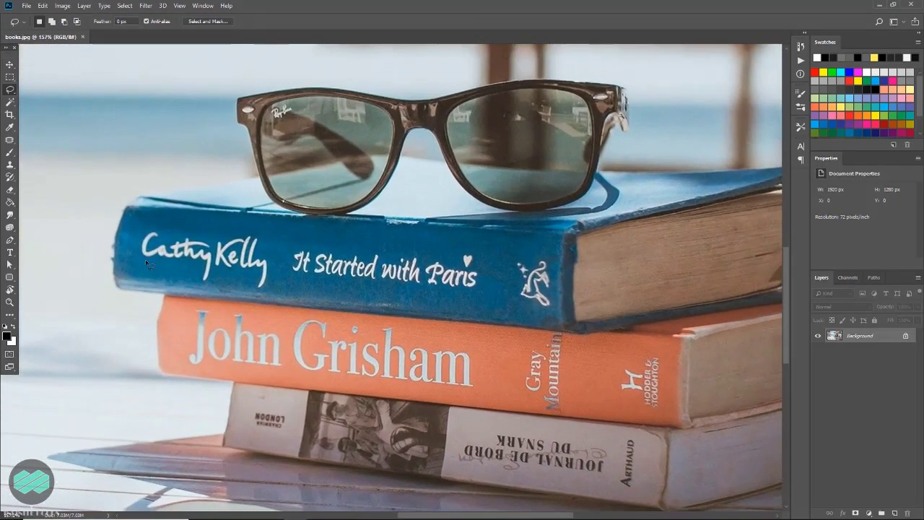
pyautogui.scroll(1, 145, 259)
pyautogui.moveTo(136, 249); pyautogui.dragTo(143, 226)
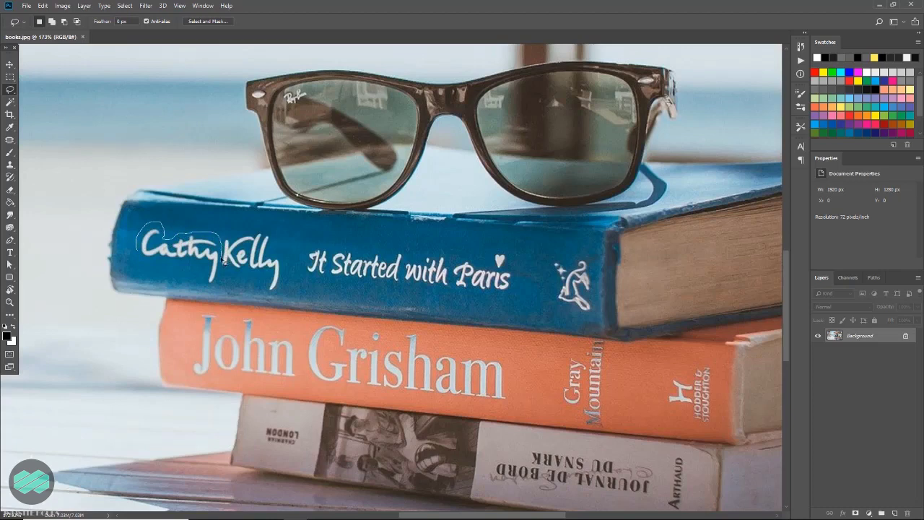
pyautogui.moveTo(220, 274); pyautogui.dragTo(215, 287)
pyautogui.moveTo(139, 256); pyautogui.dragTo(137, 251)
# - Apply Edit > Fill with Content-Aware contents to erase 'Cathy'
pyautogui.click(41, 7)
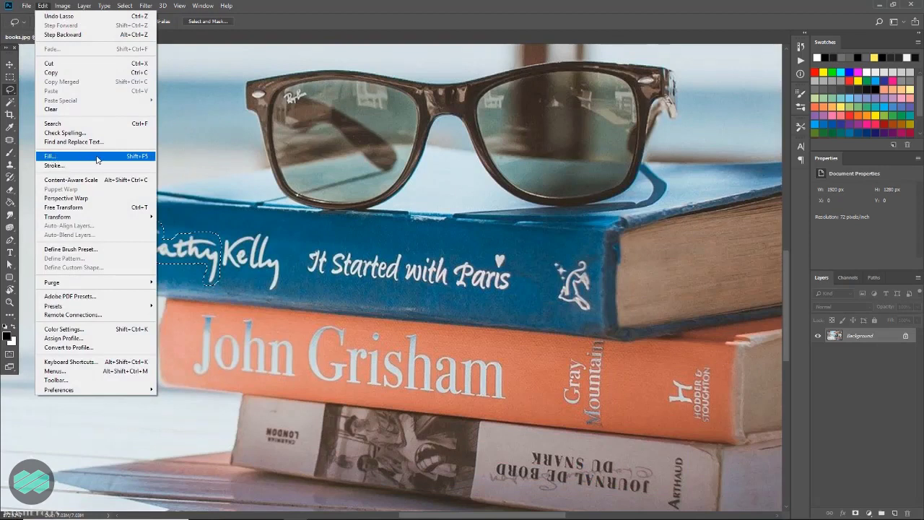
pyautogui.click(93, 157)
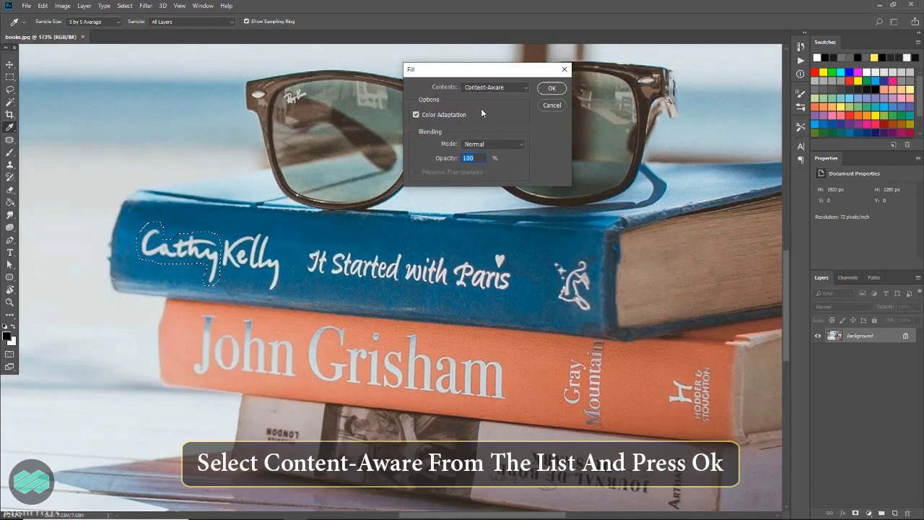
pyautogui.click(495, 87)
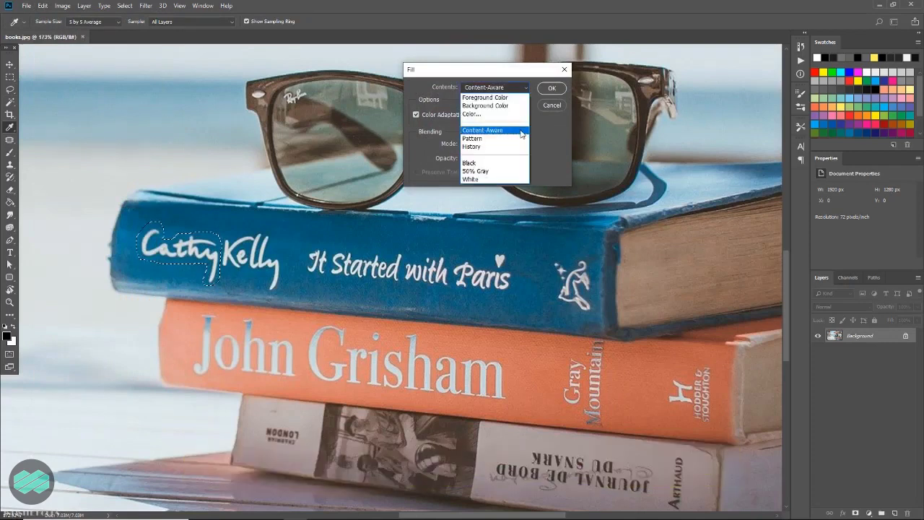
pyautogui.click(521, 130)
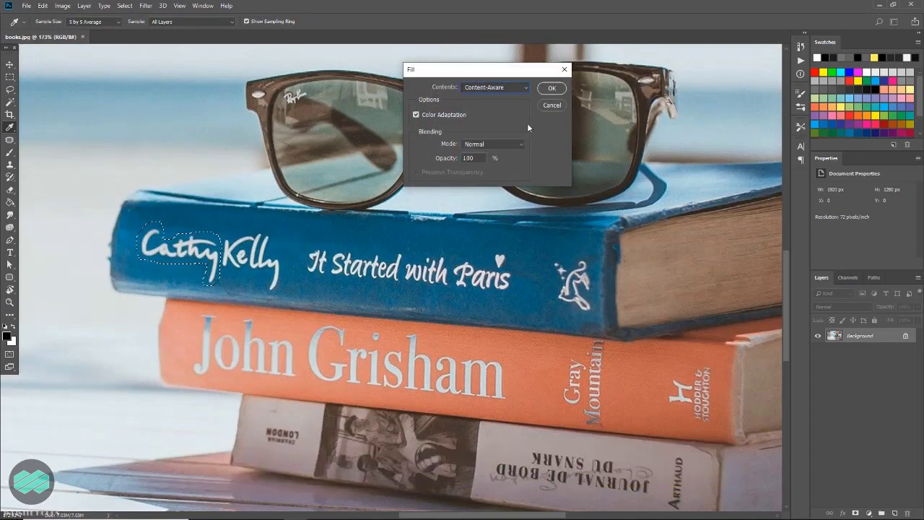
pyautogui.click(551, 88)
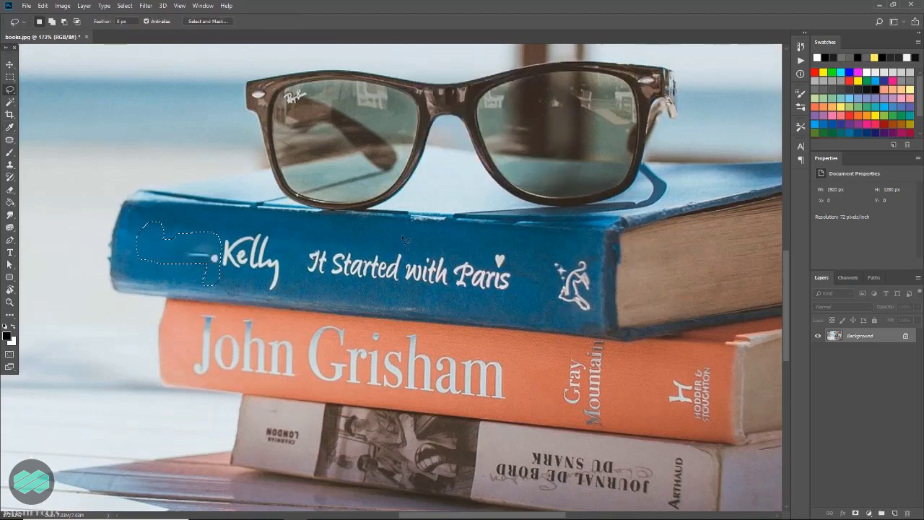
# - Lasso 'Kelly' on the blue spine, Content-Aware fill it, then deselect
pyautogui.scroll(1, 260, 262)
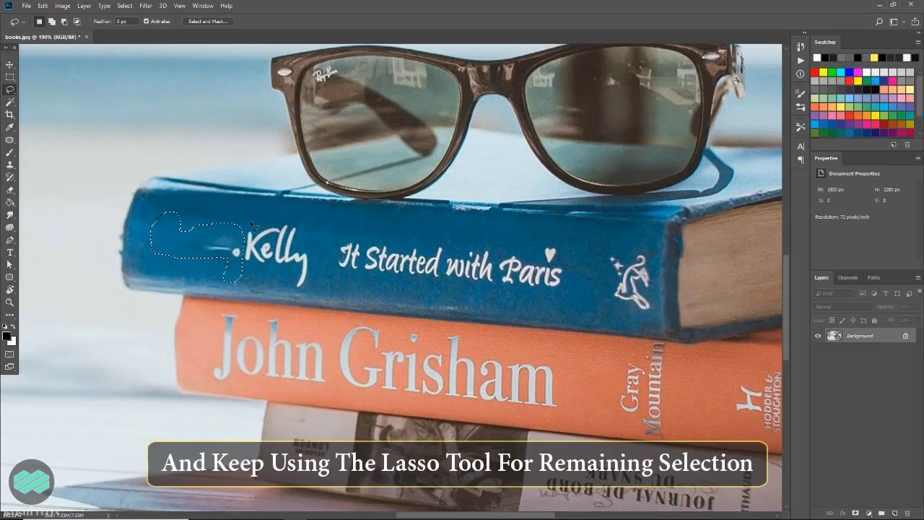
pyautogui.moveTo(253, 226); pyautogui.dragTo(299, 245)
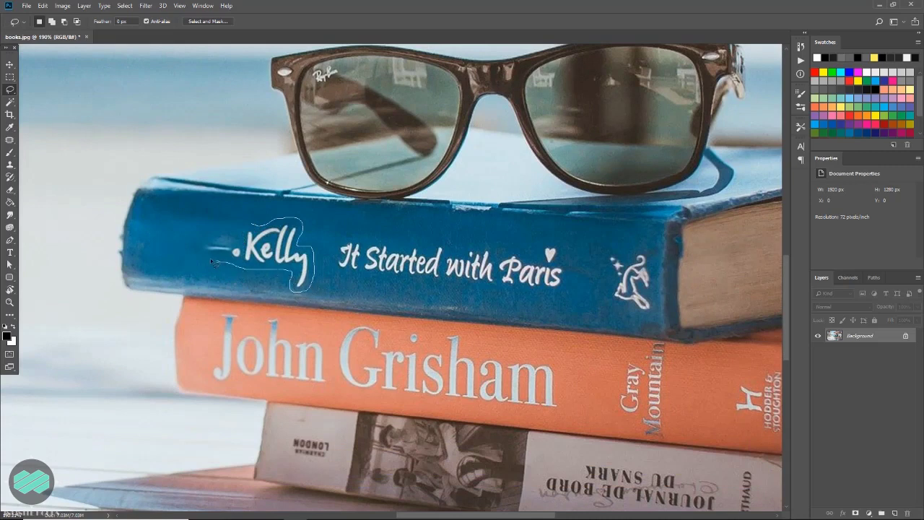
pyautogui.moveTo(250, 226); pyautogui.dragTo(258, 227)
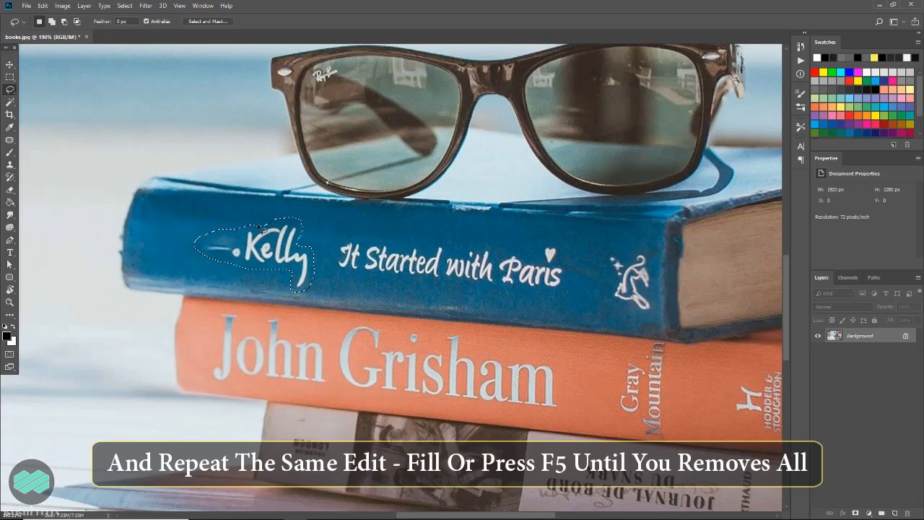
pyautogui.hotkey('shift', 'F5')
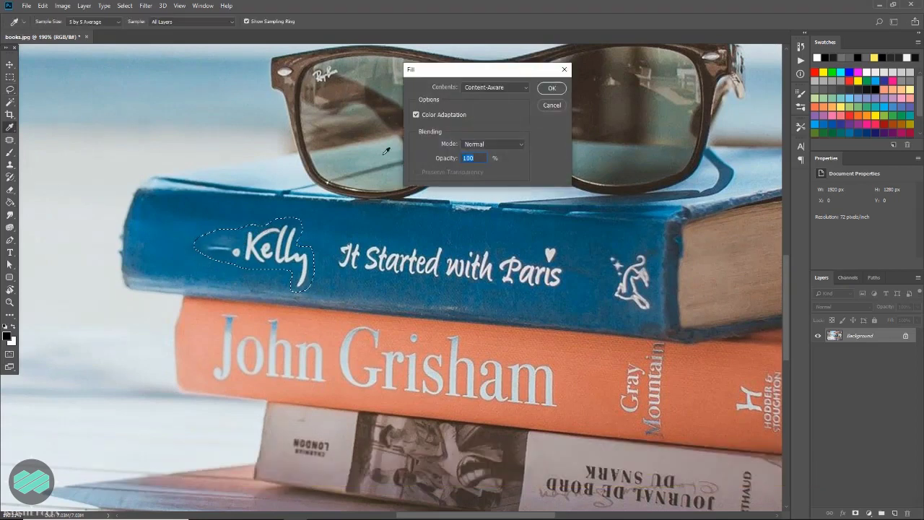
pyautogui.click(552, 89)
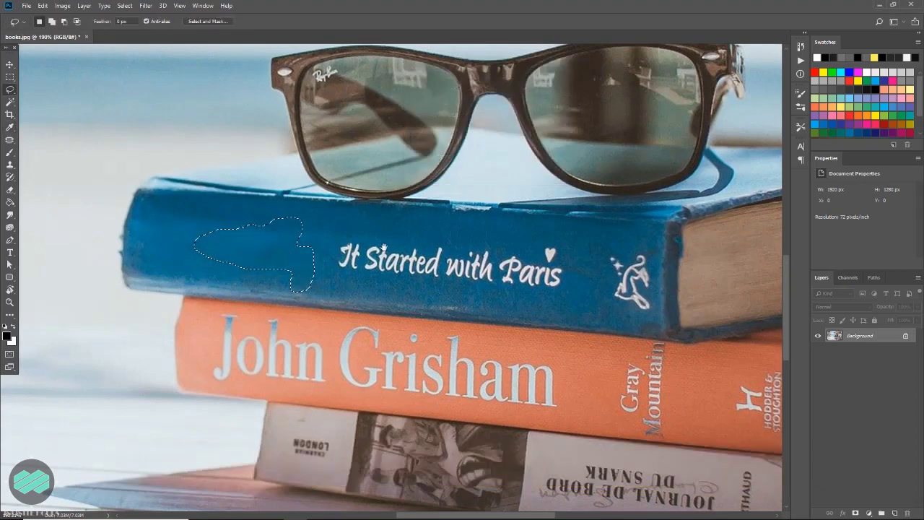
pyautogui.hotkey('ctrl', 'd')
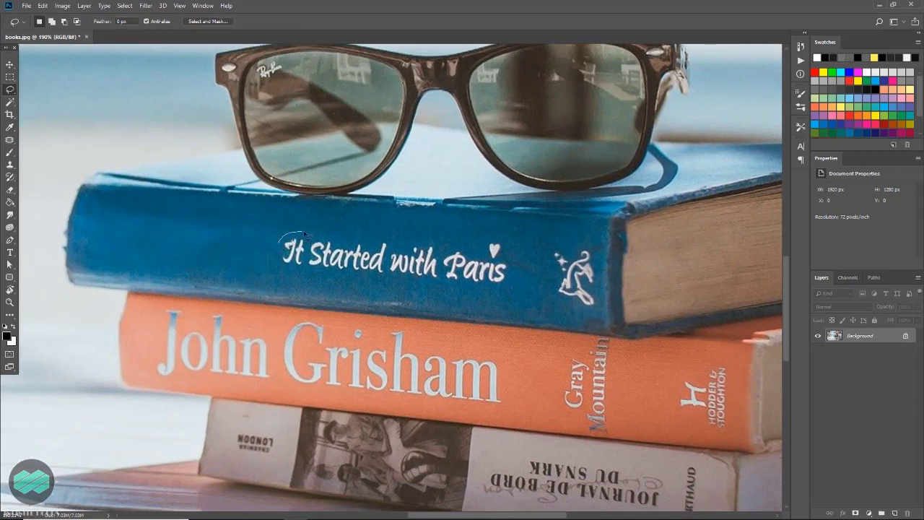
# - Content-Aware fill away the words 'It' and 'Started' on the blue spine
pyautogui.moveTo(275, 257); pyautogui.dragTo(275, 260)
pyautogui.hotkey('shift', 'F5')
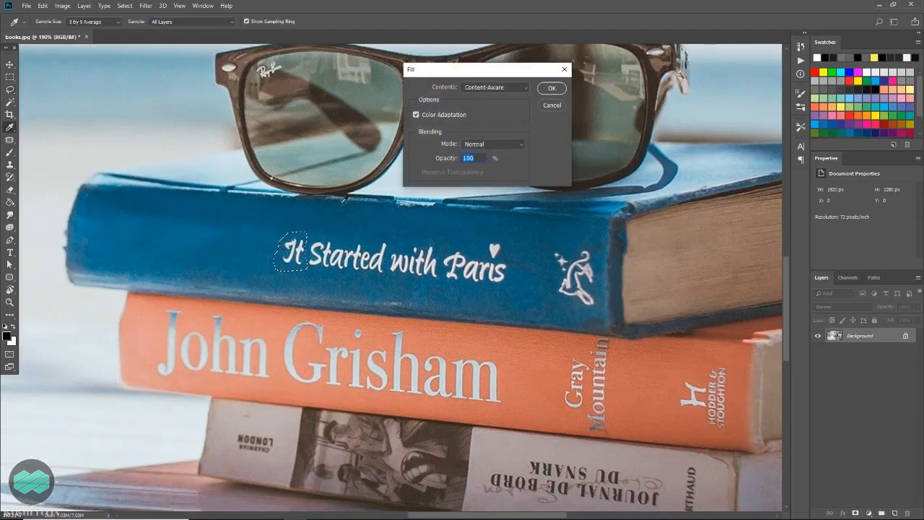
pyautogui.click(550, 88)
pyautogui.moveTo(367, 257); pyautogui.dragTo(250, 241)
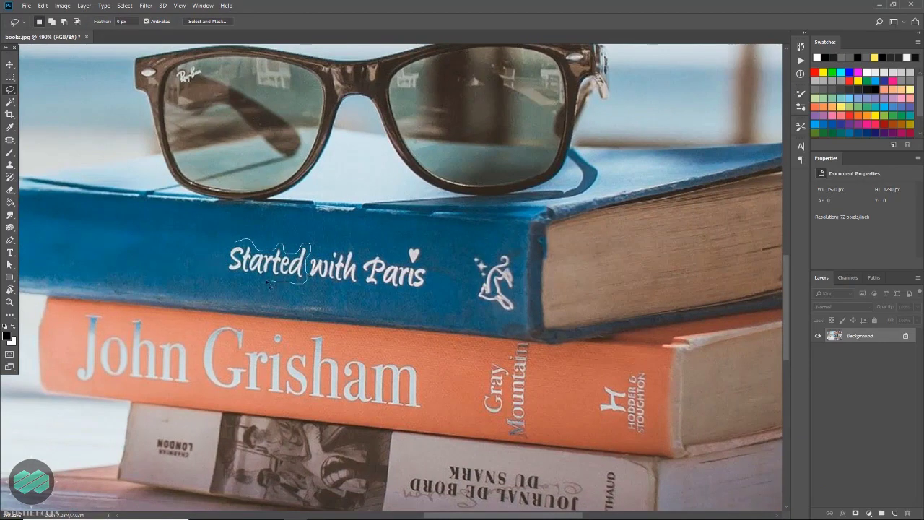
pyautogui.moveTo(231, 250); pyautogui.dragTo(229, 251)
pyautogui.hotkey('shift', 'F5')
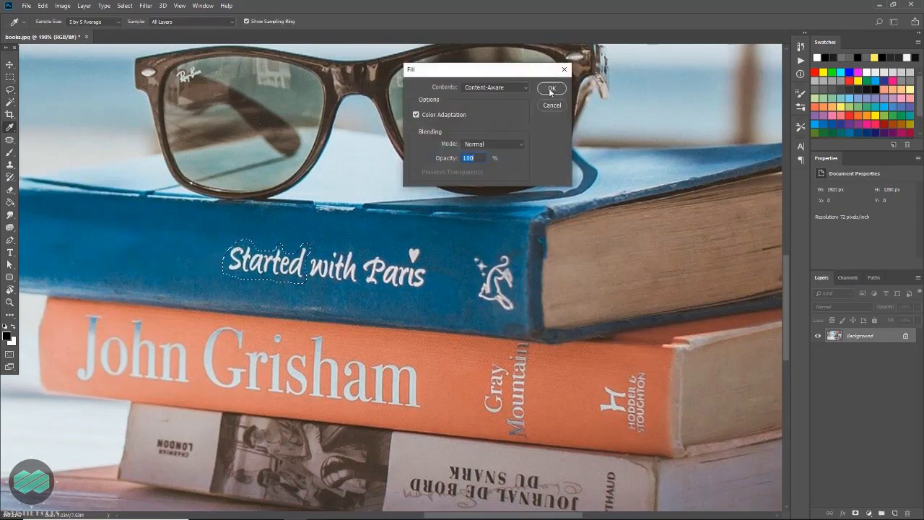
pyautogui.click(550, 87)
# - Content-Aware fill away 'with Paris' and the small spine logo
pyautogui.moveTo(325, 242); pyautogui.dragTo(354, 247)
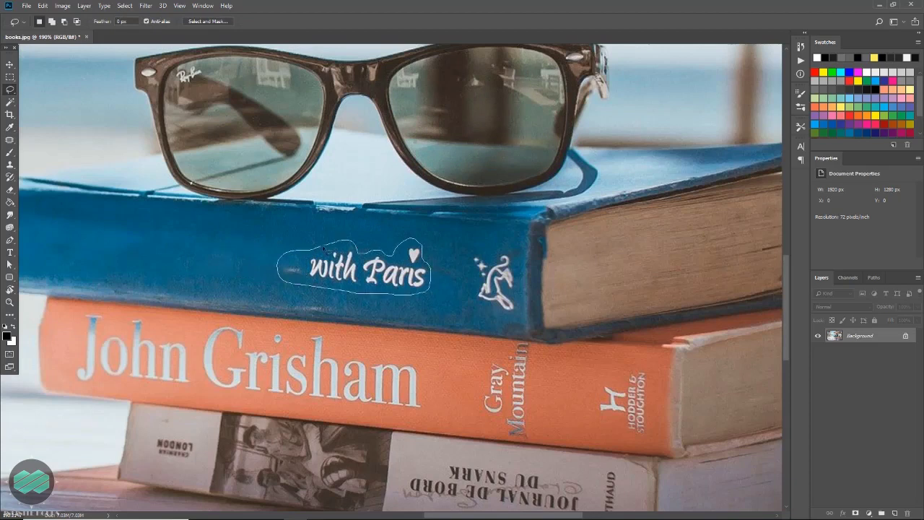
pyautogui.moveTo(325, 249); pyautogui.dragTo(324, 250)
pyautogui.hotkey('shift', 'F5')
pyautogui.click(550, 87)
pyautogui.moveTo(470, 259); pyautogui.dragTo(427, 241)
pyautogui.hotkey('shift', 'F5')
pyautogui.click(551, 88)
# - Lasso 'John' on the orange spine and Content-Aware fill it
pyautogui.moveTo(537, 296); pyautogui.dragTo(537, 189)
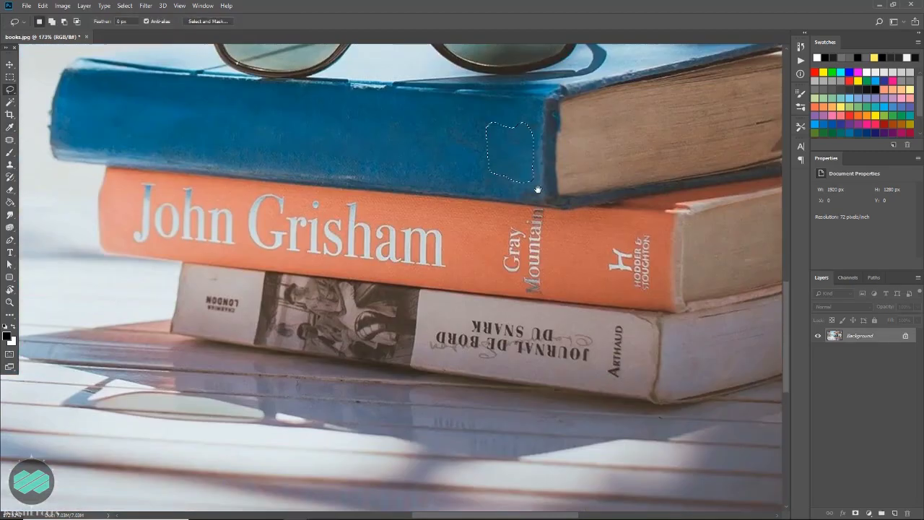
pyautogui.hotkey('ctrl', 'd')
pyautogui.scroll(2, 154, 213)
pyautogui.moveTo(153, 214); pyautogui.dragTo(177, 213)
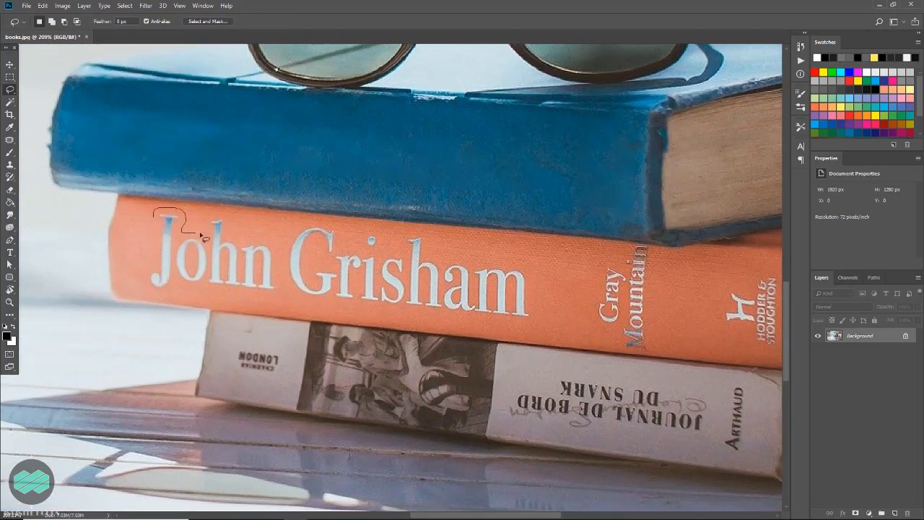
pyautogui.moveTo(232, 230); pyautogui.dragTo(278, 250)
pyautogui.moveTo(264, 298)
pyautogui.mouseDown()
pyautogui.moveTo(166, 294)
pyautogui.moveTo(153, 270)
pyautogui.moveTo(155, 217)
pyautogui.mouseUp()
pyautogui.press('i')
pyautogui.hotkey('shift', 'BackSpace')
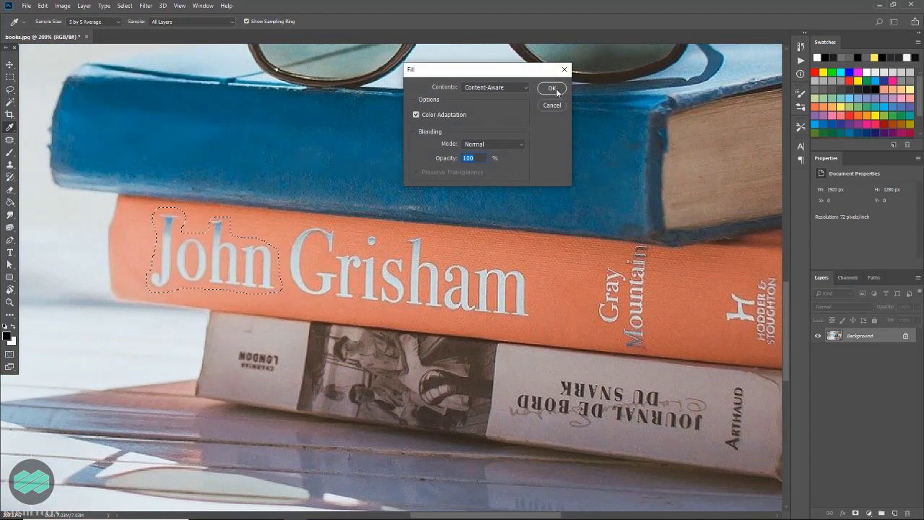
pyautogui.press('Return')
pyautogui.press('l')
# - Content-Aware fill the leftover 'Gri' letters of Grisham, then deselect
pyautogui.moveTo(272, 244); pyautogui.dragTo(303, 236)
pyautogui.moveTo(337, 261); pyautogui.dragTo(390, 283)
pyautogui.moveTo(376, 320)
pyautogui.mouseDown()
pyautogui.moveTo(180, 306)
pyautogui.moveTo(204, 230)
pyautogui.moveTo(272, 244)
pyautogui.mouseUp()
pyautogui.hotkey('shift', 'F5')
pyautogui.click(560, 87)
pyautogui.hscroll(2, 299, 287)
pyautogui.hotkey('ctrl', 'd')
# - Content-Aware fill the remaining 'ham' letters and small leftover spots
pyautogui.moveTo(254, 270)
pyautogui.mouseDown()
pyautogui.moveTo(307, 245)
pyautogui.moveTo(408, 274)
pyautogui.moveTo(433, 334)
pyautogui.moveTo(242, 322)
pyautogui.moveTo(193, 283)
pyautogui.moveTo(215, 254)
pyautogui.moveTo(264, 243)
pyautogui.mouseUp()
pyautogui.hotkey('shift', 'F5')
pyautogui.press('Return')
pyautogui.hotkey('shift', 'F5')
pyautogui.press('Return')
pyautogui.moveTo(286, 277)
pyautogui.mouseDown()
pyautogui.moveTo(350, 328)
pyautogui.moveTo(282, 289)
pyautogui.moveTo(286, 279)
pyautogui.mouseUp()
pyautogui.hotkey('shift', 'F5')
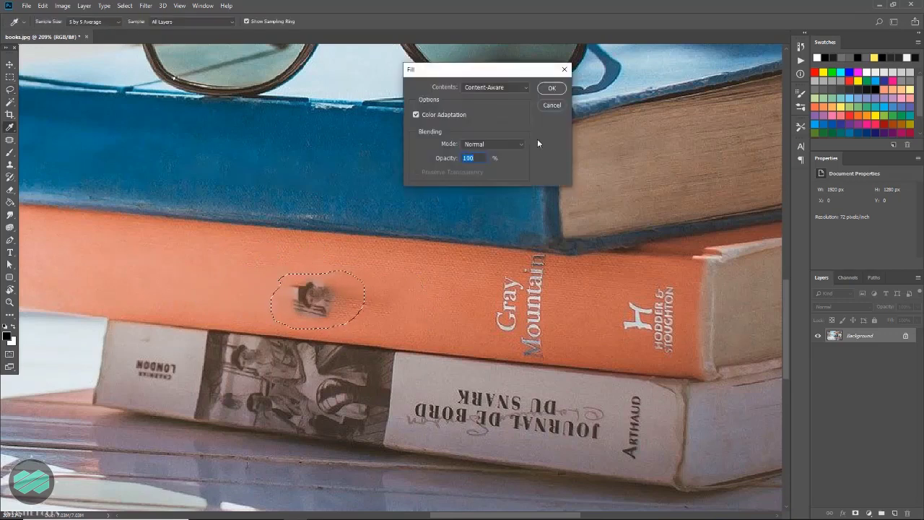
pyautogui.press('Return')
# - Content-Aware fill away the Gray Mountain title and the publisher's H logo
pyautogui.hscroll(5, 382, 270)
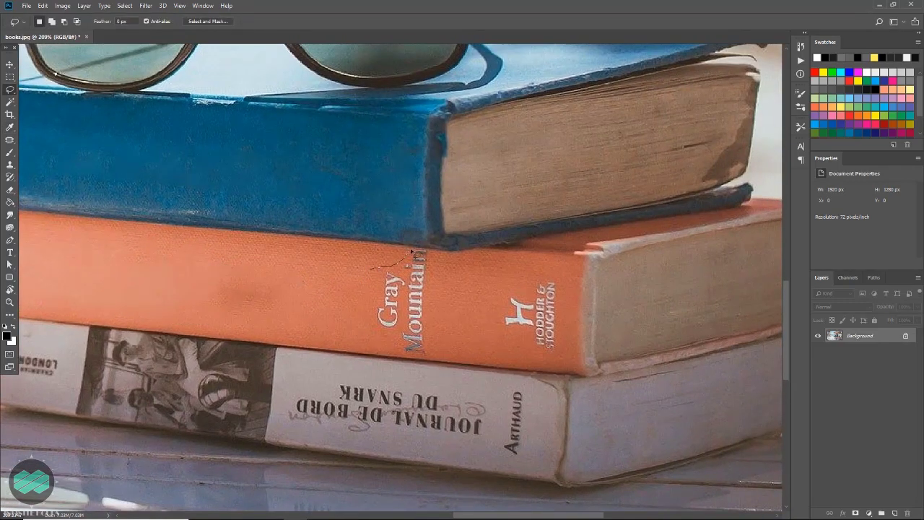
pyautogui.moveTo(383, 336); pyautogui.dragTo(371, 268)
pyautogui.hotkey('shift', 'F5')
pyautogui.press('Return')
pyautogui.moveTo(517, 296); pyautogui.dragTo(523, 298)
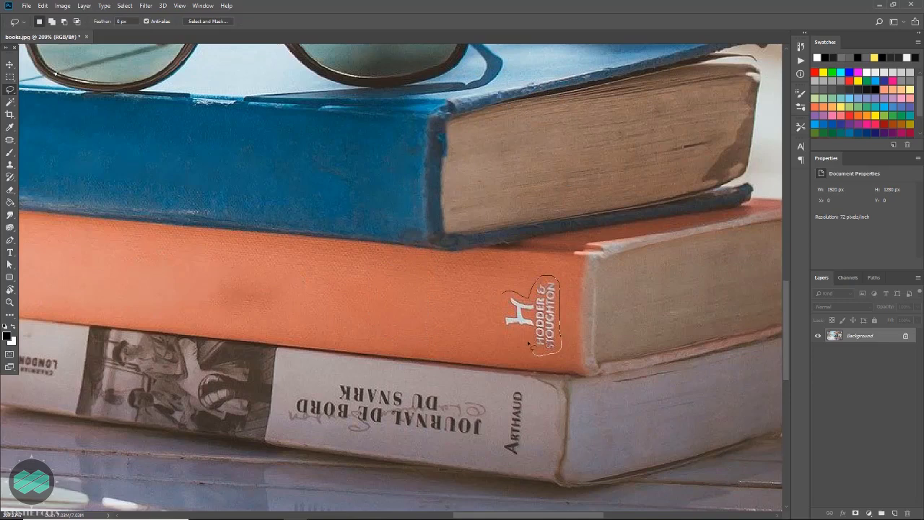
pyautogui.hotkey('shift', 'F5')
pyautogui.press('Return')
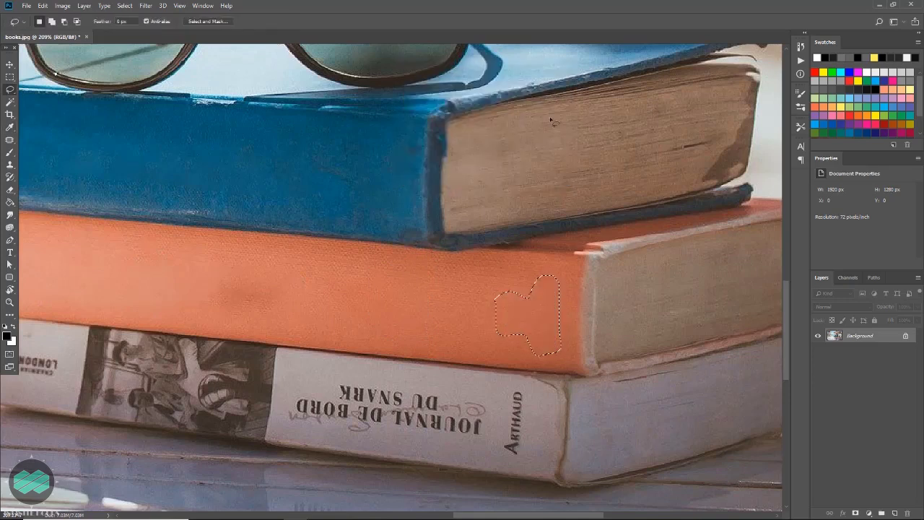
# - Content-Aware fill away the white book's LONDON lettering and DU SNARK title
pyautogui.moveTo(345, 265); pyautogui.dragTo(619, 218)
pyautogui.moveTo(287, 300); pyautogui.dragTo(334, 302)
pyautogui.moveTo(306, 336); pyautogui.dragTo(288, 301)
pyautogui.hotkey('shift', 'F5')
pyautogui.press('Return')
pyautogui.moveTo(520, 287)
pyautogui.mouseDown()
pyautogui.moveTo(238, 279)
pyautogui.moveTo(261, 245)
pyautogui.mouseUp()
pyautogui.moveTo(312, 297)
pyautogui.mouseDown()
pyautogui.moveTo(447, 287)
pyautogui.moveTo(514, 328)
pyautogui.moveTo(370, 348)
pyautogui.mouseUp()
pyautogui.hotkey('shift', 'F5')
pyautogui.press('Return')
# - Content-Aware fill a stray ARTHAUD copy and a blurred smudge on the white spine
pyautogui.hotkey('ctrl', 'd')
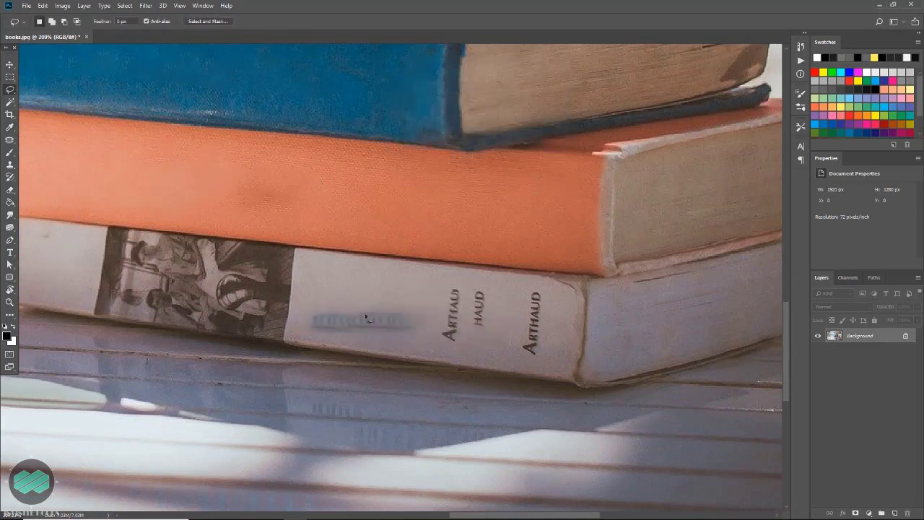
pyautogui.moveTo(446, 292); pyautogui.dragTo(482, 348)
pyautogui.hotkey('shift', 'F5')
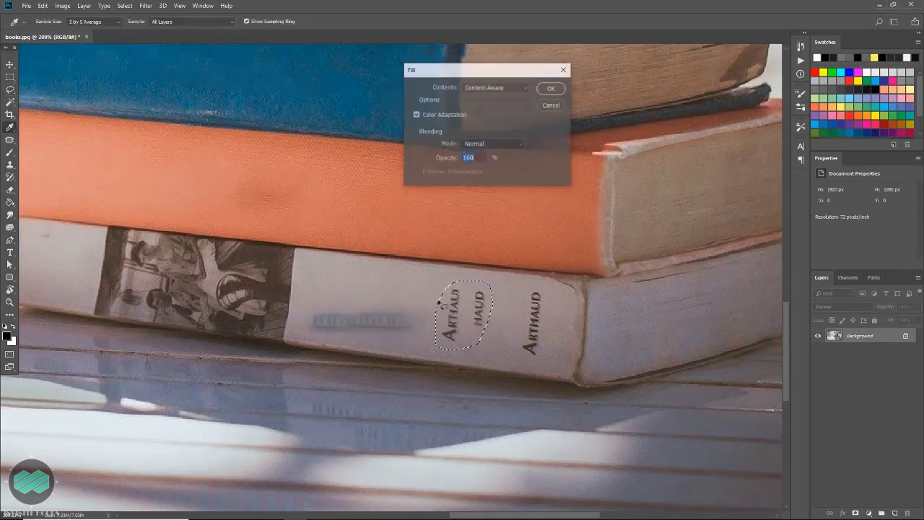
pyautogui.click(547, 90)
pyautogui.moveTo(310, 297)
pyautogui.mouseDown()
pyautogui.moveTo(436, 302)
pyautogui.moveTo(310, 297)
pyautogui.mouseUp()
pyautogui.hotkey('shift', 'F5')
pyautogui.click(551, 88)
# - Content-Aware fill the remaining ARTHAUD word and check the bare spines
pyautogui.moveTo(525, 292); pyautogui.dragTo(536, 364)
pyautogui.moveTo(522, 309); pyautogui.dragTo(527, 291)
pyautogui.hotkey('shift', 'F5')
pyautogui.click(551, 89)
pyautogui.scroll(-3, 572, 302)
pyautogui.moveTo(468, 318); pyautogui.dragTo(478, 367)
pyautogui.scroll(1, 489, 358)
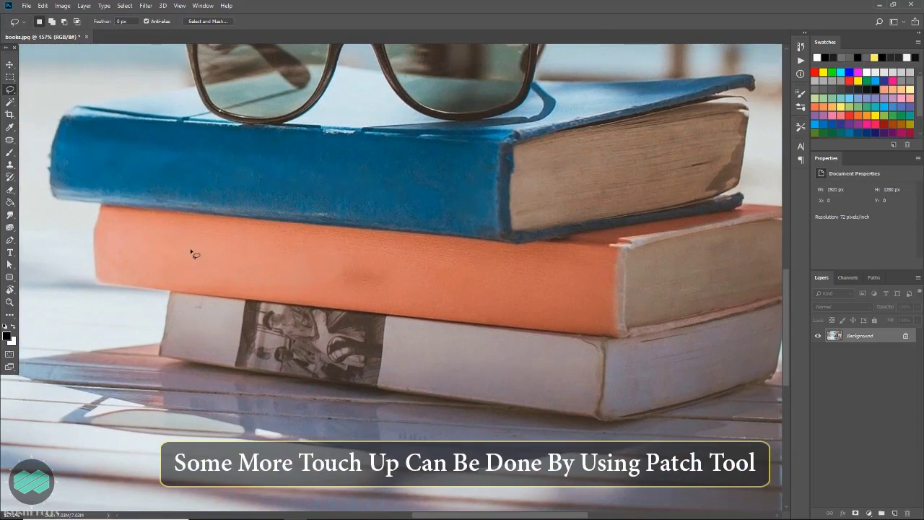
# - Use the Patch Tool to replace dark spots on the orange spine with clean texture
pyautogui.moveTo(9, 139); pyautogui.dragTo(78, 160)
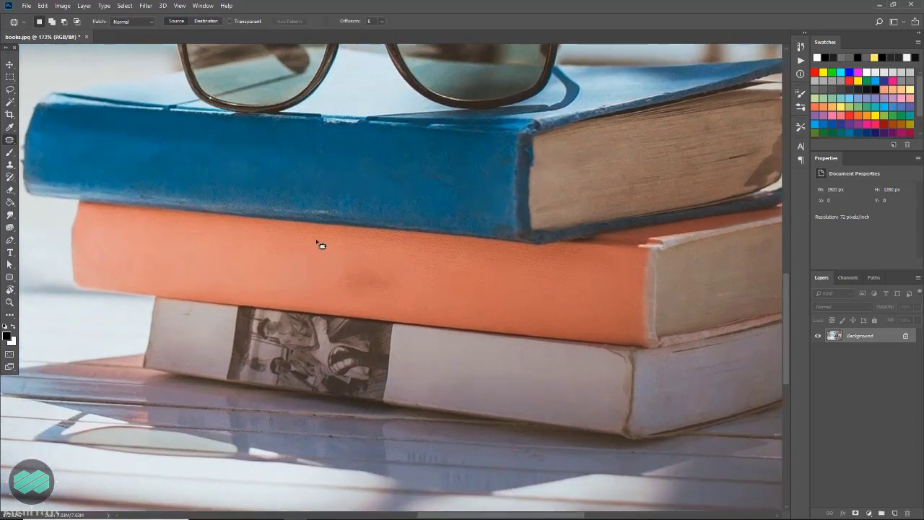
pyautogui.scroll(2, 316, 241)
pyautogui.moveTo(332, 266)
pyautogui.mouseDown()
pyautogui.moveTo(350, 307)
pyautogui.moveTo(332, 270)
pyautogui.mouseUp()
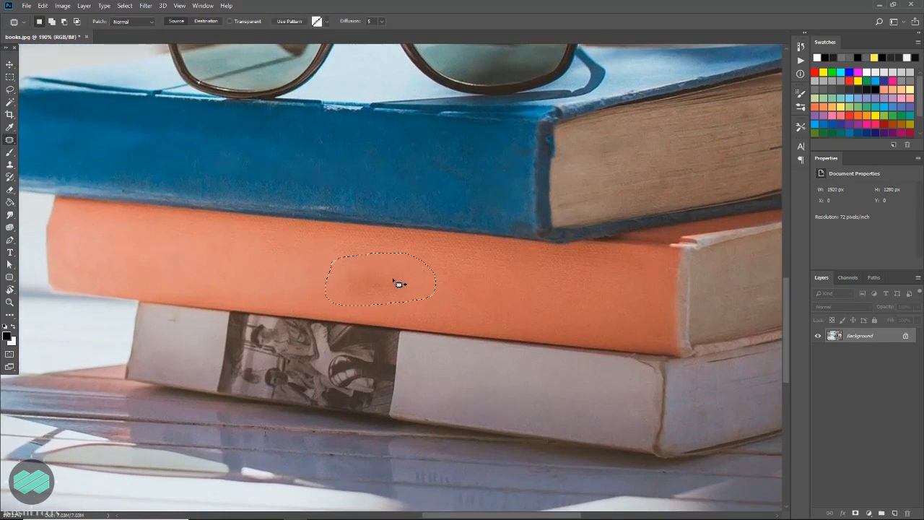
pyautogui.moveTo(407, 282); pyautogui.dragTo(525, 291)
pyautogui.hotkey('ctrl', 'd')
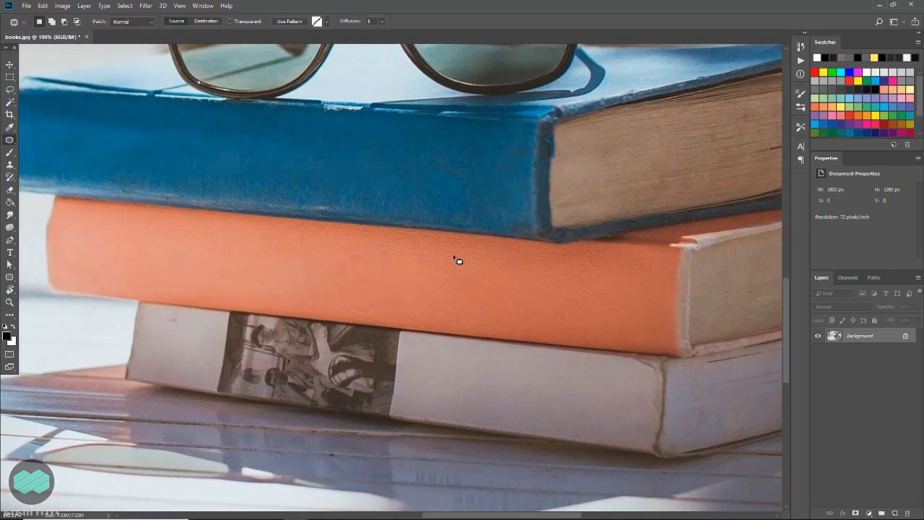
pyautogui.scroll(-2, 408, 294)
pyautogui.moveTo(349, 250)
pyautogui.mouseDown()
pyautogui.moveTo(422, 254)
pyautogui.moveTo(363, 274)
pyautogui.moveTo(359, 250)
pyautogui.moveTo(372, 293)
pyautogui.mouseUp()
pyautogui.hotkey('ctrl', 'd')
# - Patch an uneven area of the blue spine with smoother blue texture
pyautogui.scroll(-2, 450, 309)
pyautogui.moveTo(454, 339); pyautogui.dragTo(378, 351)
pyautogui.scroll(-1, 361, 346)
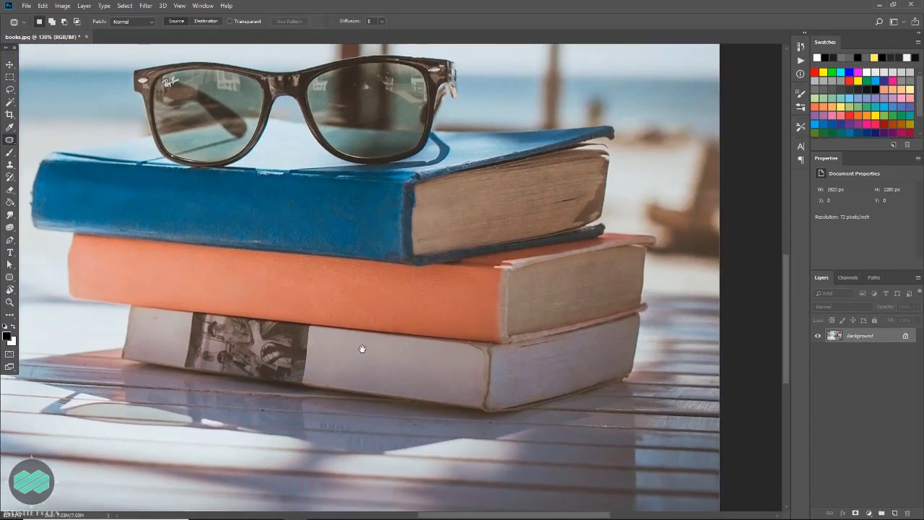
pyautogui.scroll(-1, 372, 353)
pyautogui.scroll(2, 371, 353)
pyautogui.scroll(1, 375, 306)
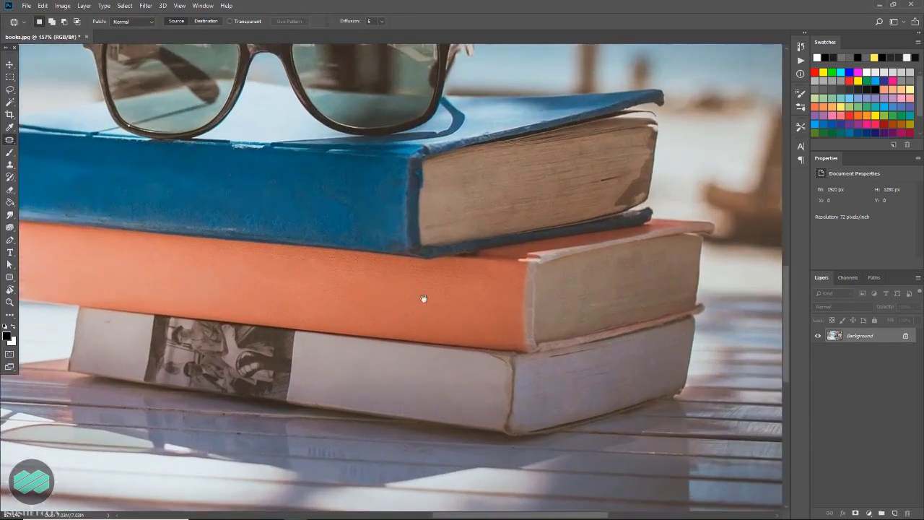
pyautogui.moveTo(421, 299); pyautogui.dragTo(507, 330)
pyautogui.moveTo(144, 218)
pyautogui.mouseDown()
pyautogui.moveTo(174, 267)
pyautogui.moveTo(127, 250)
pyautogui.mouseUp()
pyautogui.moveTo(139, 218)
pyautogui.mouseDown()
pyautogui.moveTo(305, 243)
pyautogui.moveTo(237, 268)
pyautogui.mouseUp()
pyautogui.hotkey('ctrl', 'd')
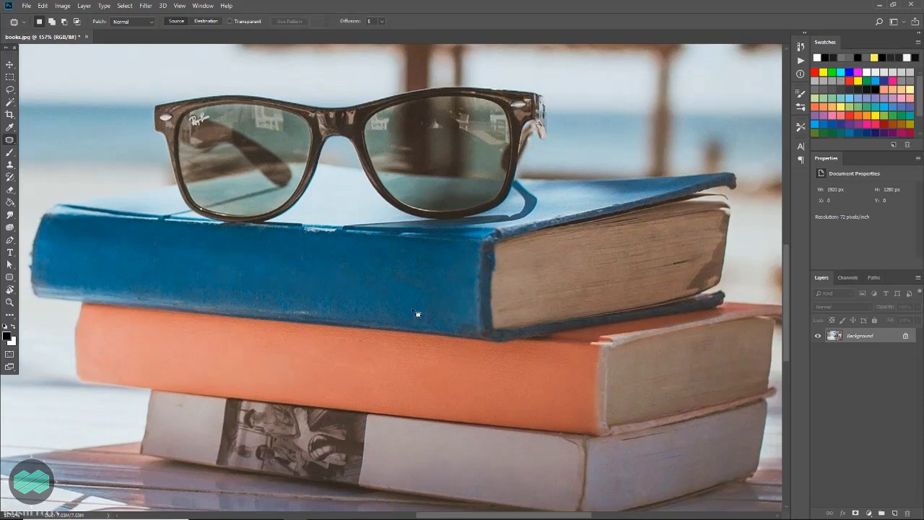
# - Outline another blue-spine area with the Patch Tool and zoom out to the full photo
pyautogui.moveTo(397, 279)
pyautogui.mouseDown()
pyautogui.moveTo(412, 279)
pyautogui.moveTo(361, 274)
pyautogui.mouseUp()
pyautogui.keyDown('alt'); pyautogui.scroll(-1, 417, 311); pyautogui.keyUp('alt')
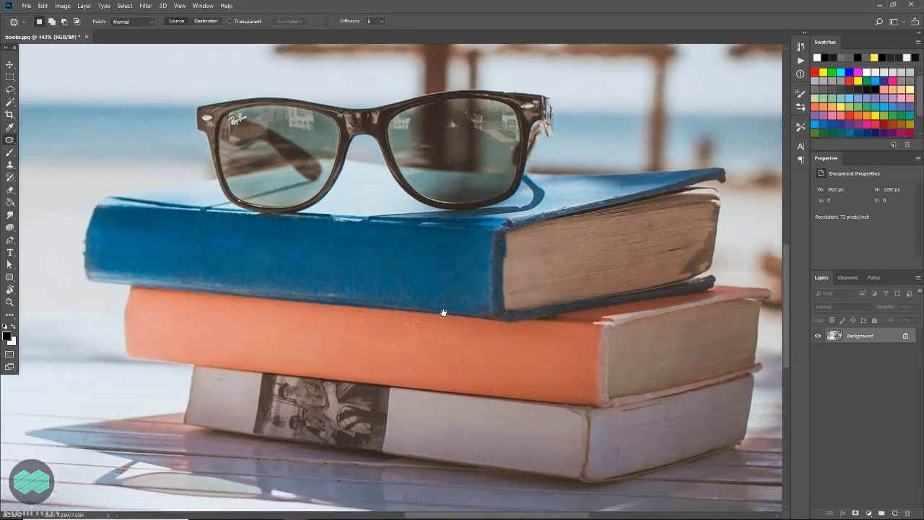
pyautogui.scroll(-2, 418, 317)
pyautogui.scroll(-1, 413, 298)
pyautogui.scroll(-1, 387, 286)
pyautogui.scroll(-1, 446, 355)
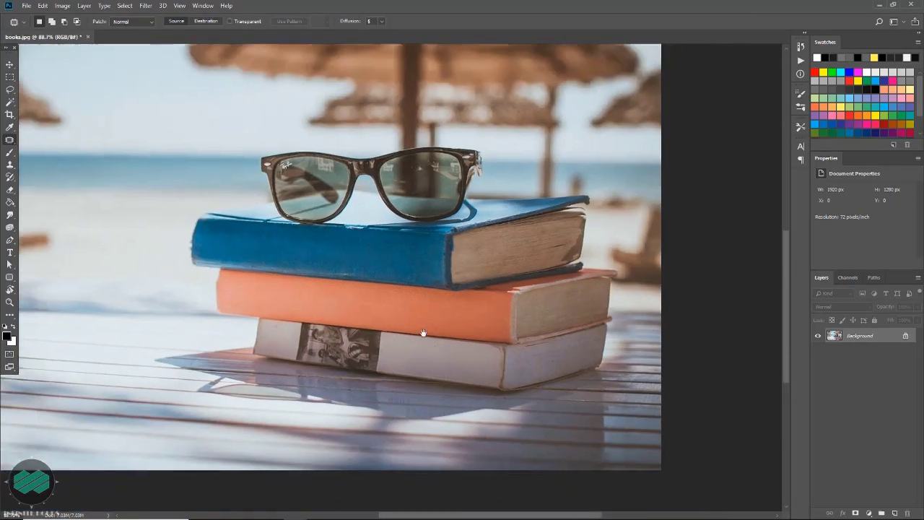
pyautogui.scroll(-1, 423, 330)
# - Add a Brightness/Contrast adjustment layer set to Brightness 4 and Contrast 20
pyautogui.click(9, 64)
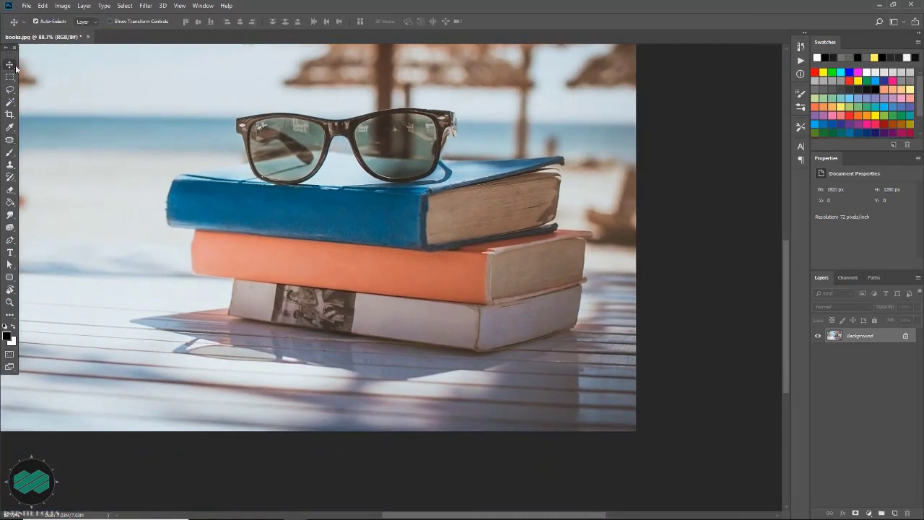
pyautogui.moveTo(551, 295); pyautogui.dragTo(572, 304)
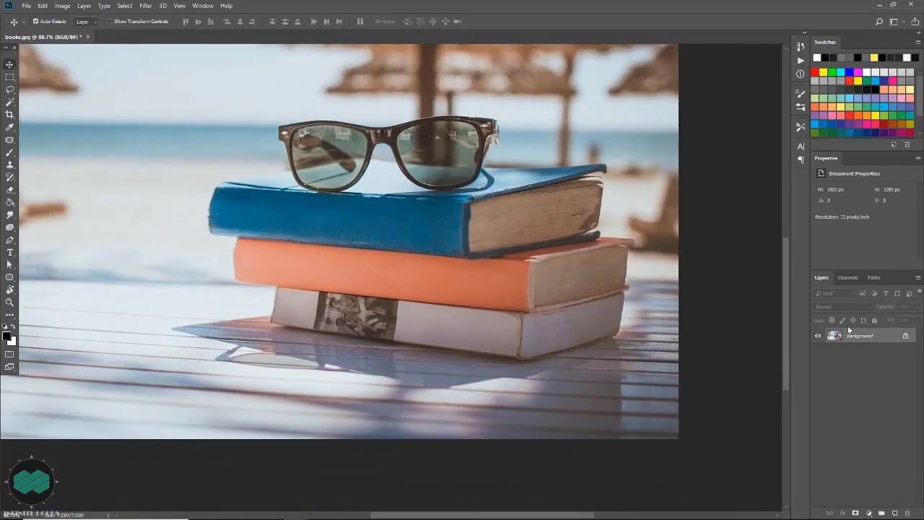
pyautogui.click(865, 513)
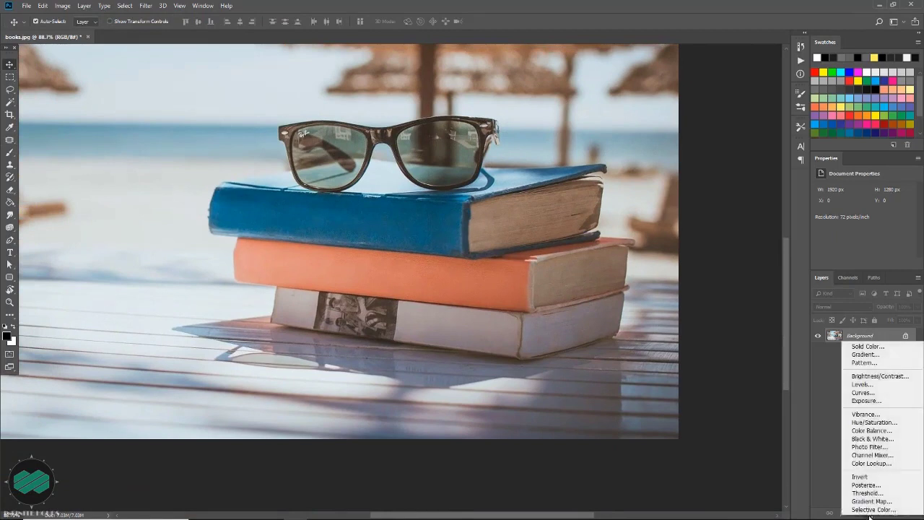
pyautogui.click(885, 376)
pyautogui.moveTo(863, 215); pyautogui.dragTo(861, 214)
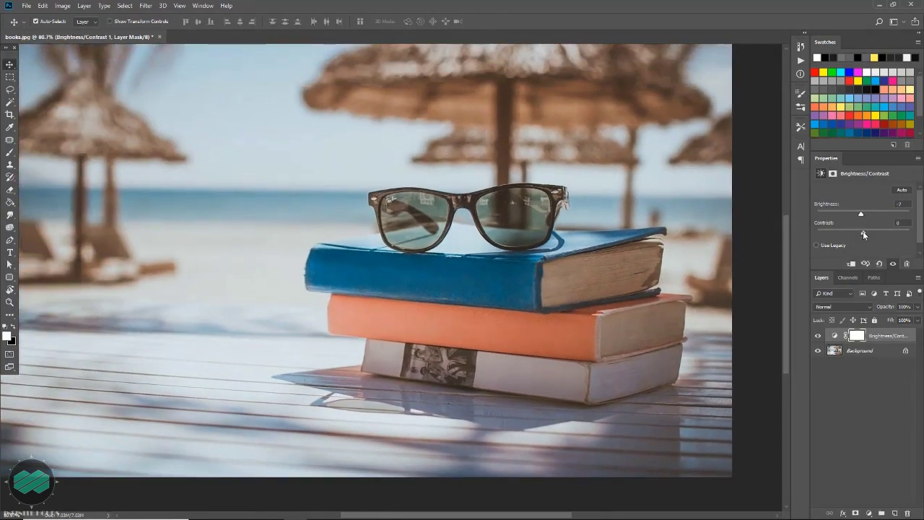
pyautogui.moveTo(862, 234)
pyautogui.mouseDown()
pyautogui.moveTo(879, 236)
pyautogui.moveTo(865, 219)
pyautogui.moveTo(872, 236)
pyautogui.mouseUp()
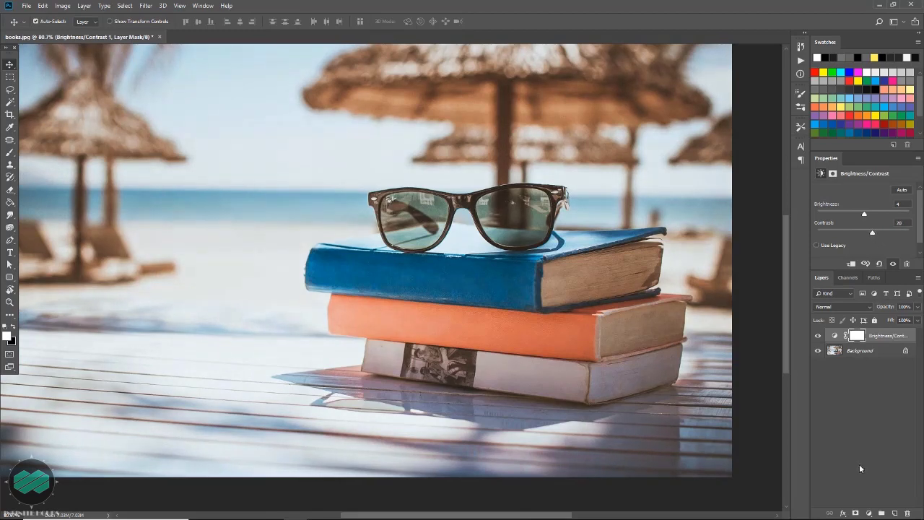
pyautogui.click(872, 515)
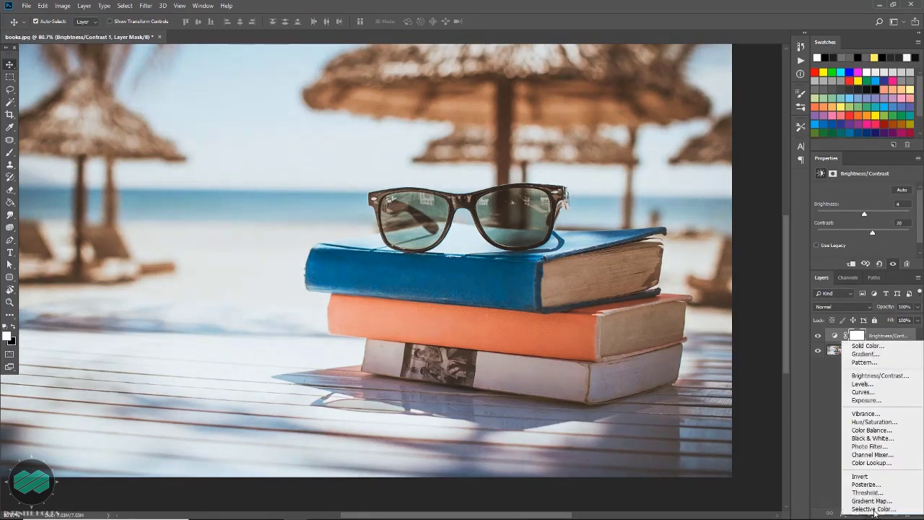
# - Add an Exposure adjustment layer with raised exposure and gamma lowered to 0.91
pyautogui.click(885, 399)
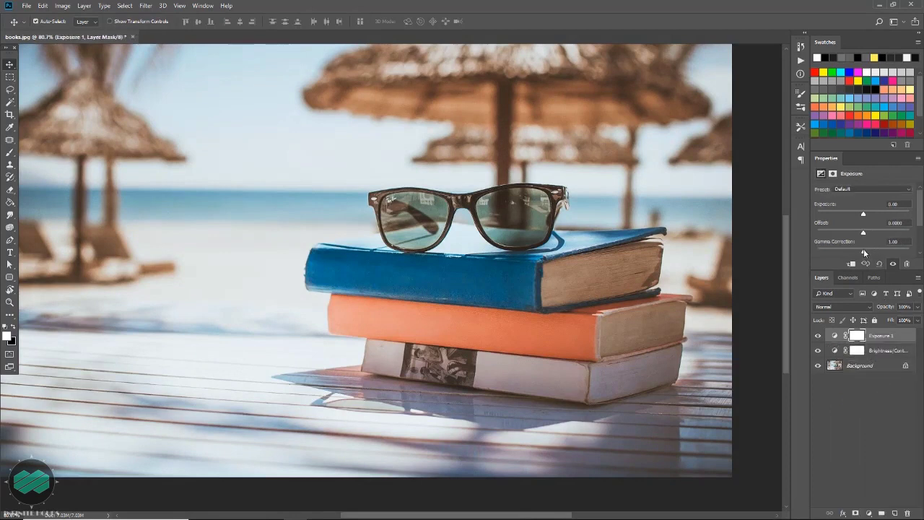
pyautogui.moveTo(864, 252); pyautogui.dragTo(865, 251)
pyautogui.moveTo(863, 215); pyautogui.dragTo(865, 215)
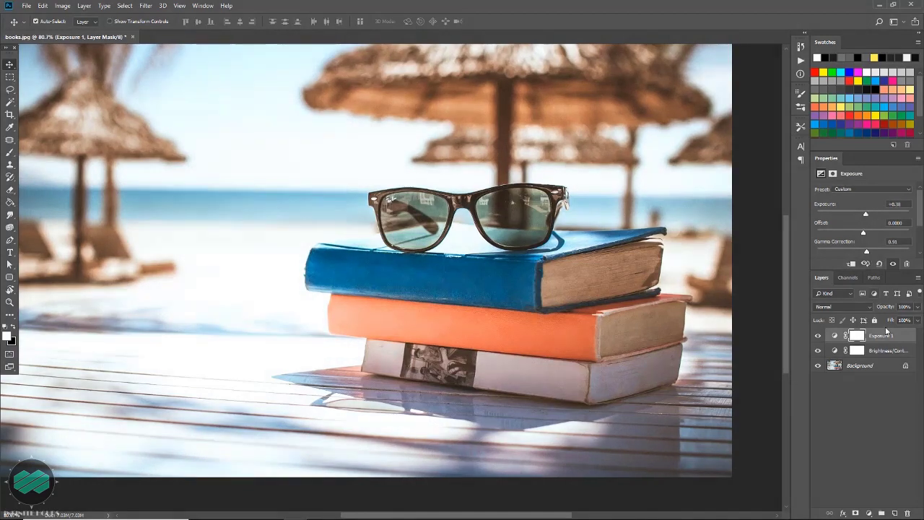
# - Reduce the Brightness/Contrast 1 layer's contrast to 17
pyautogui.click(885, 352)
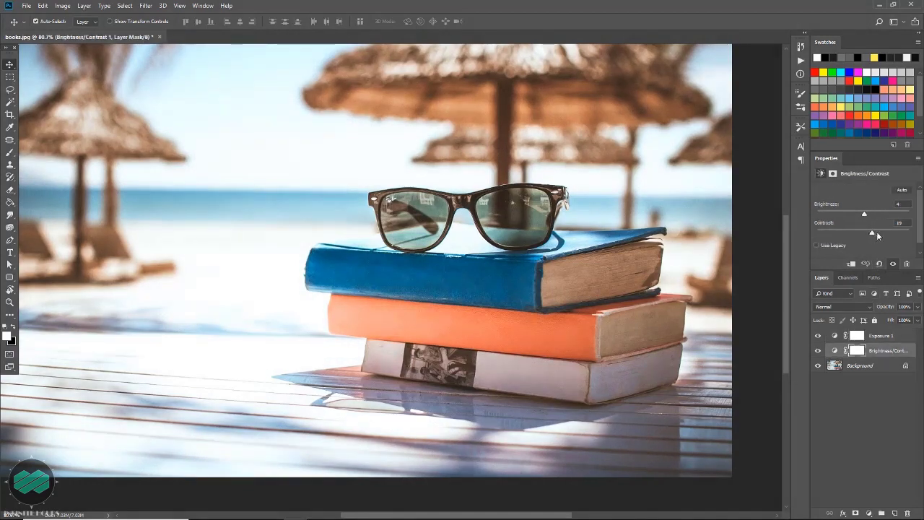
pyautogui.moveTo(875, 235); pyautogui.dragTo(871, 235)
pyautogui.scroll(1, 673, 277)
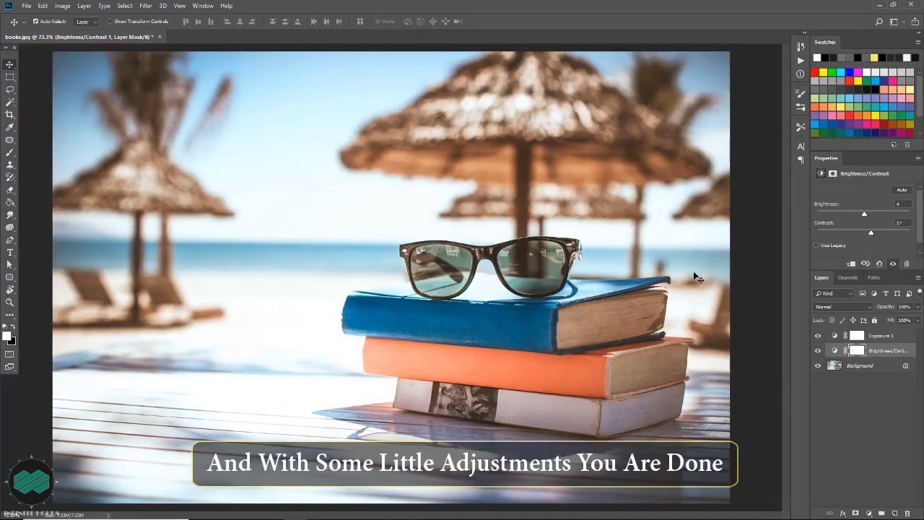